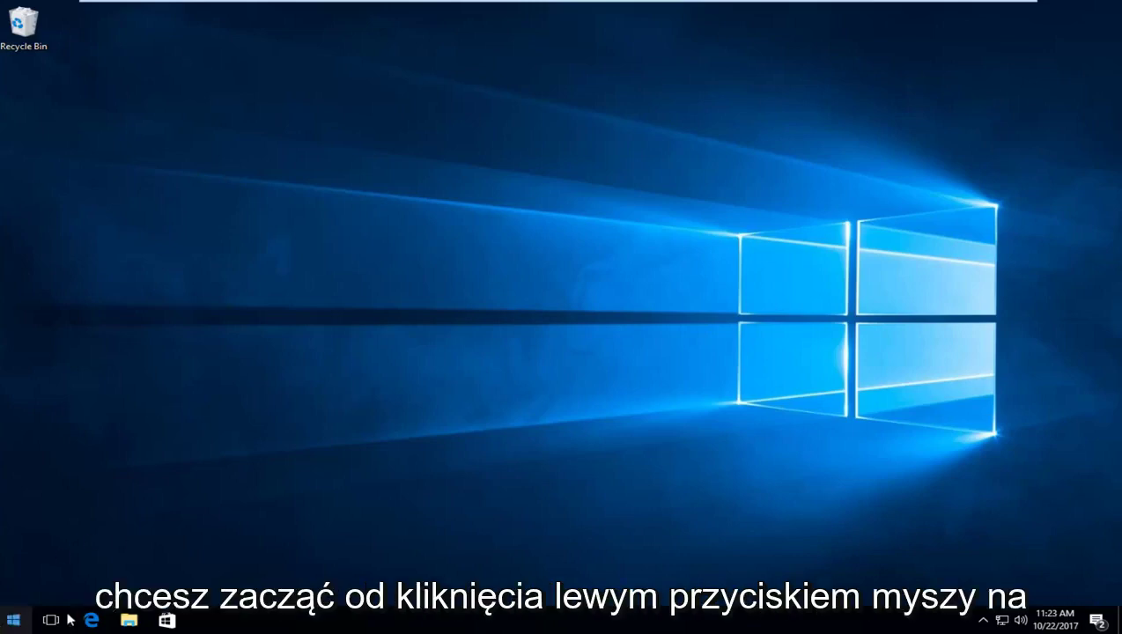
- Search Start for 'file explorer options' and open the File Explorer Options dialog
click(4, 625)
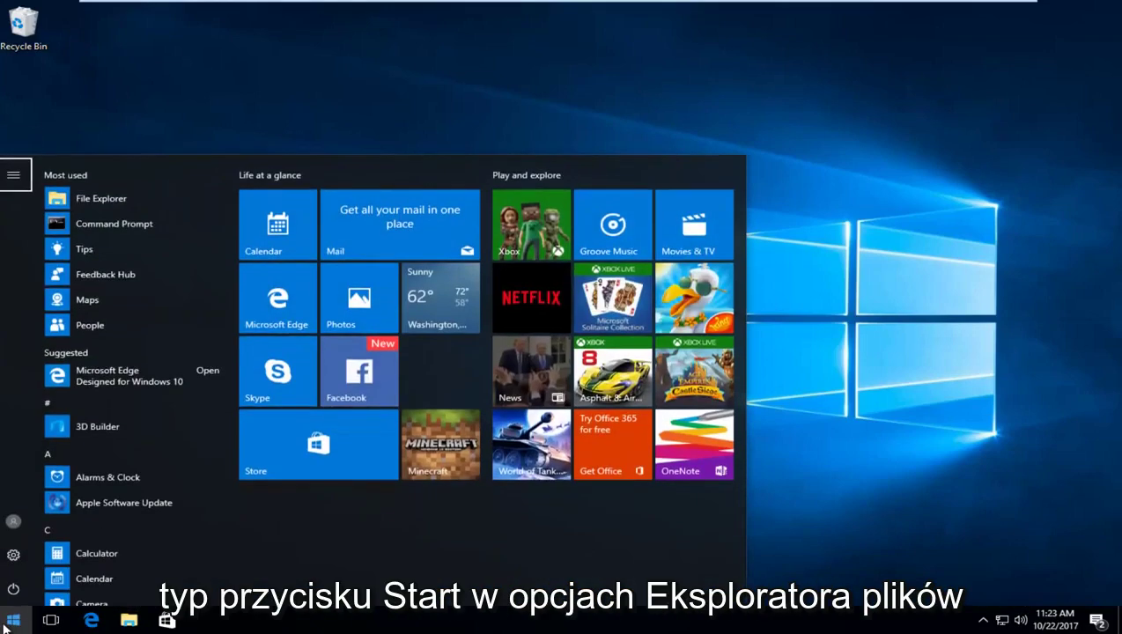
text(file explorer options)
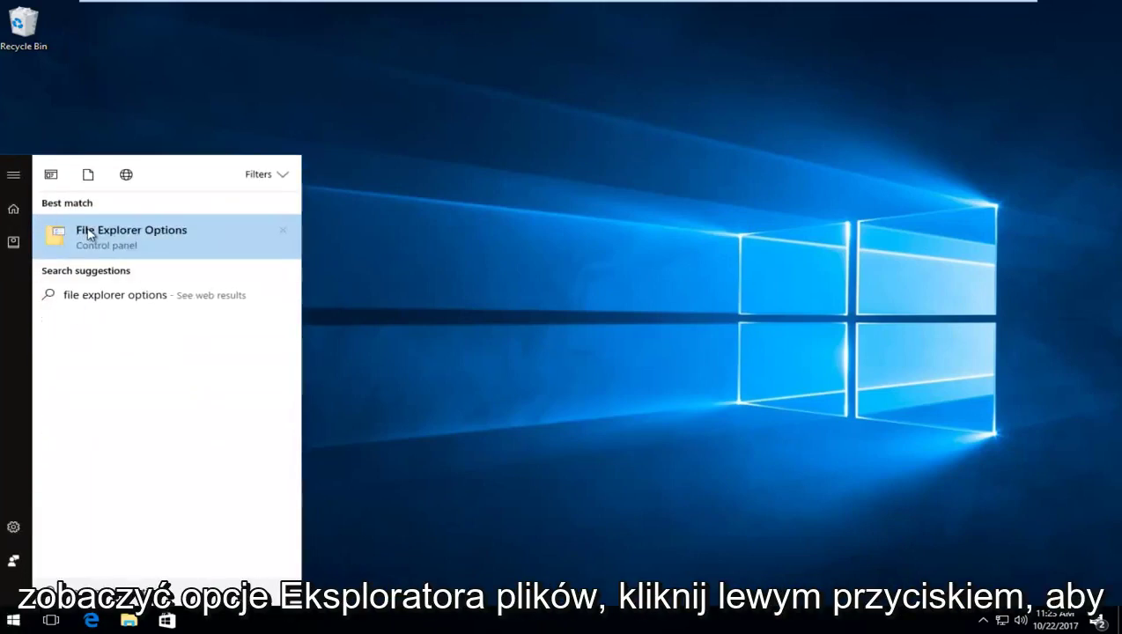
click(92, 236)
drag(215, 116, 343, 121)
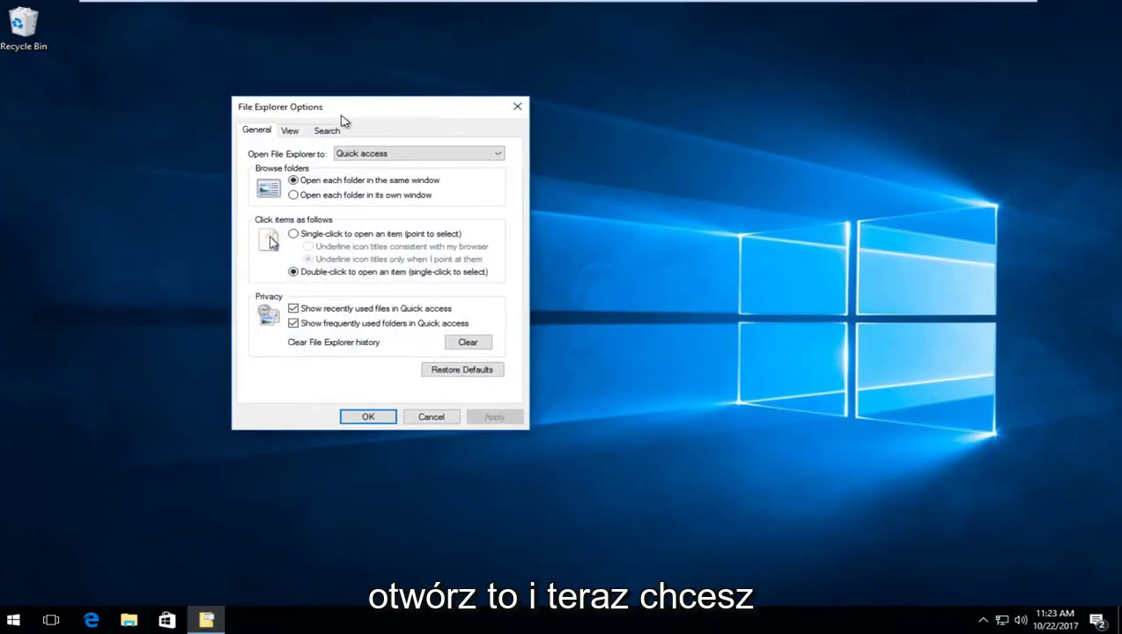
- Turn on 'Show hidden files, folders, and drives' on the View tab and apply it
click(290, 133)
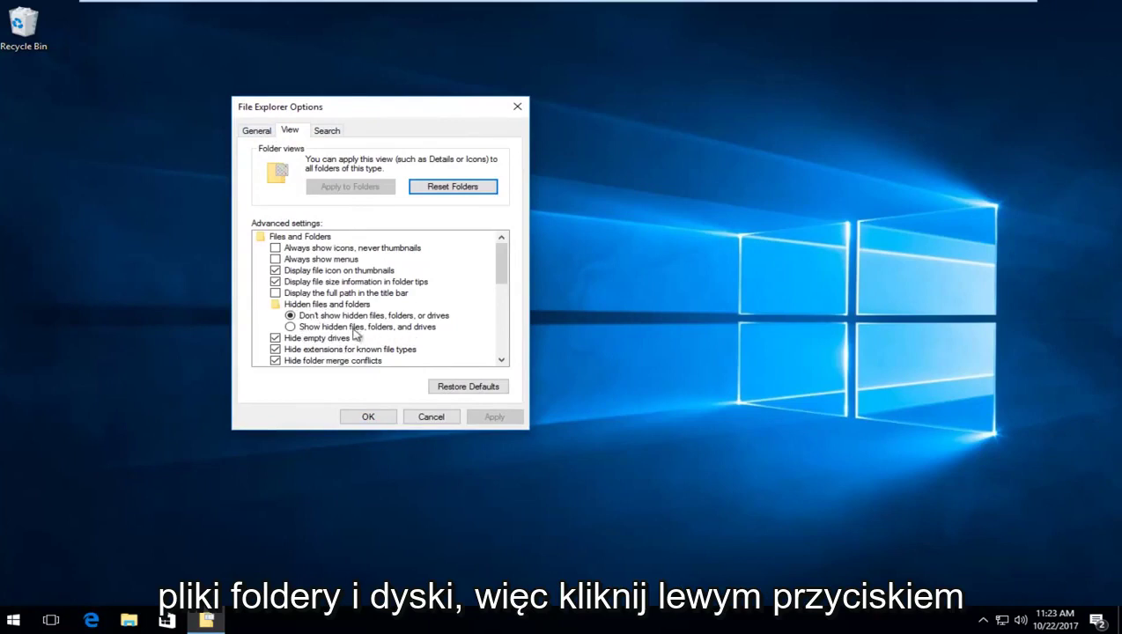
click(290, 327)
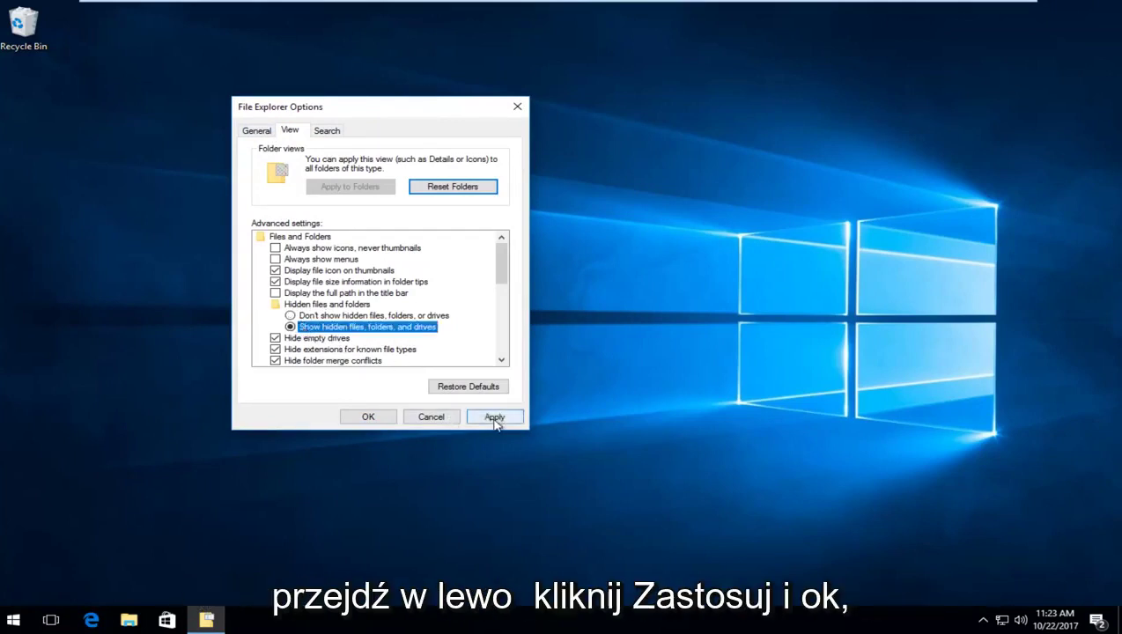
click(495, 419)
click(357, 417)
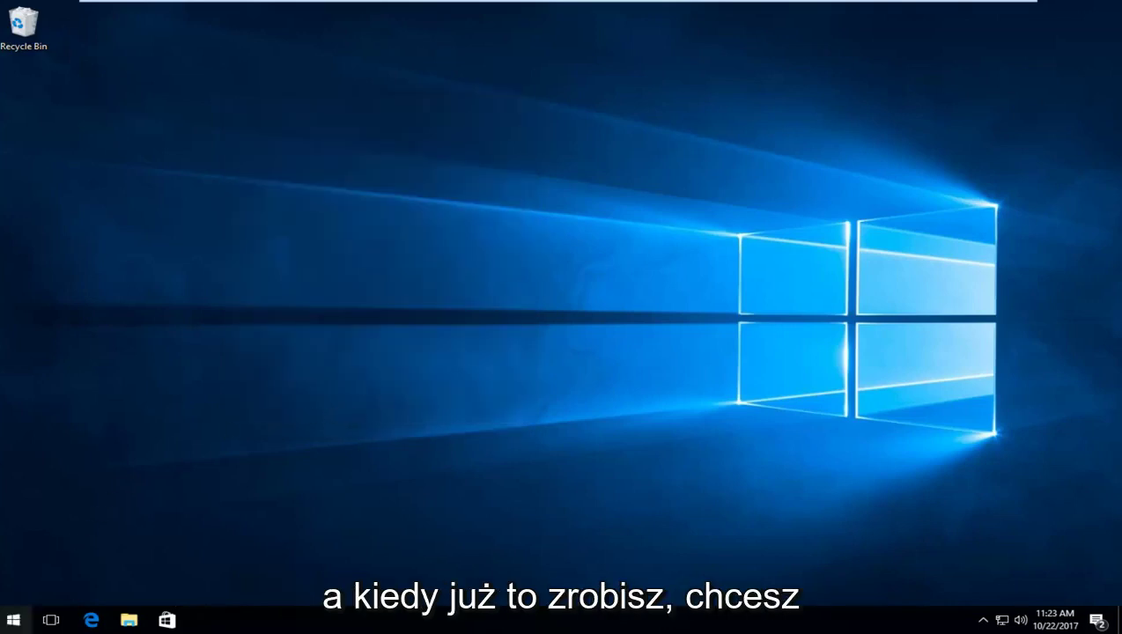
- Search 'this pc' from Start and open This PC in File Explorer
click(14, 620)
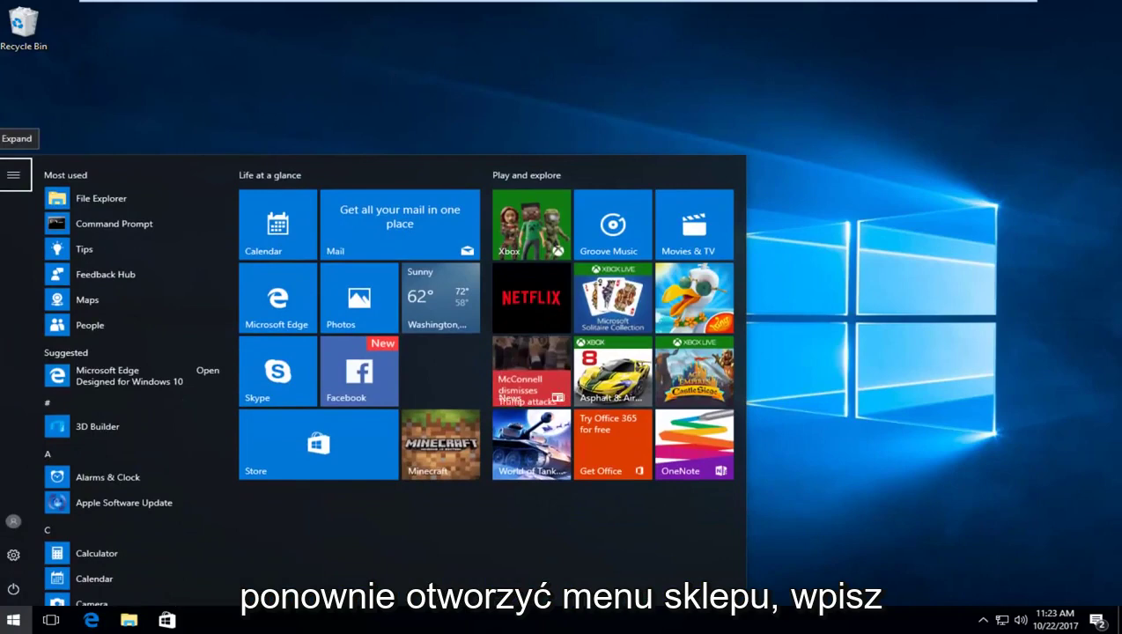
text(thic)
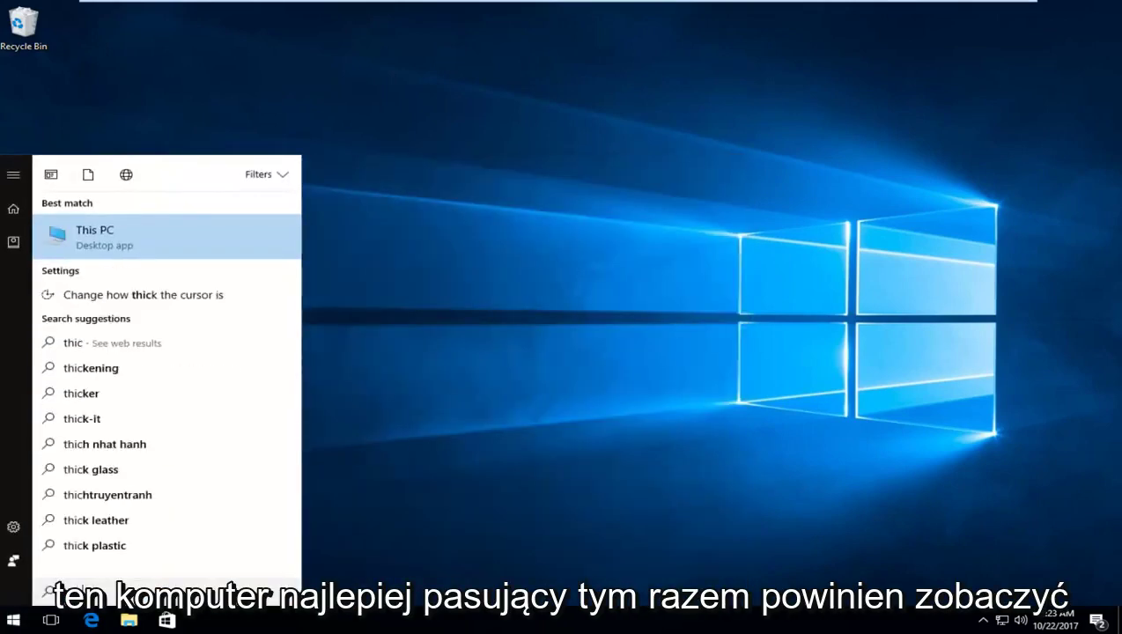
key(BackSpace)
text(s pc)
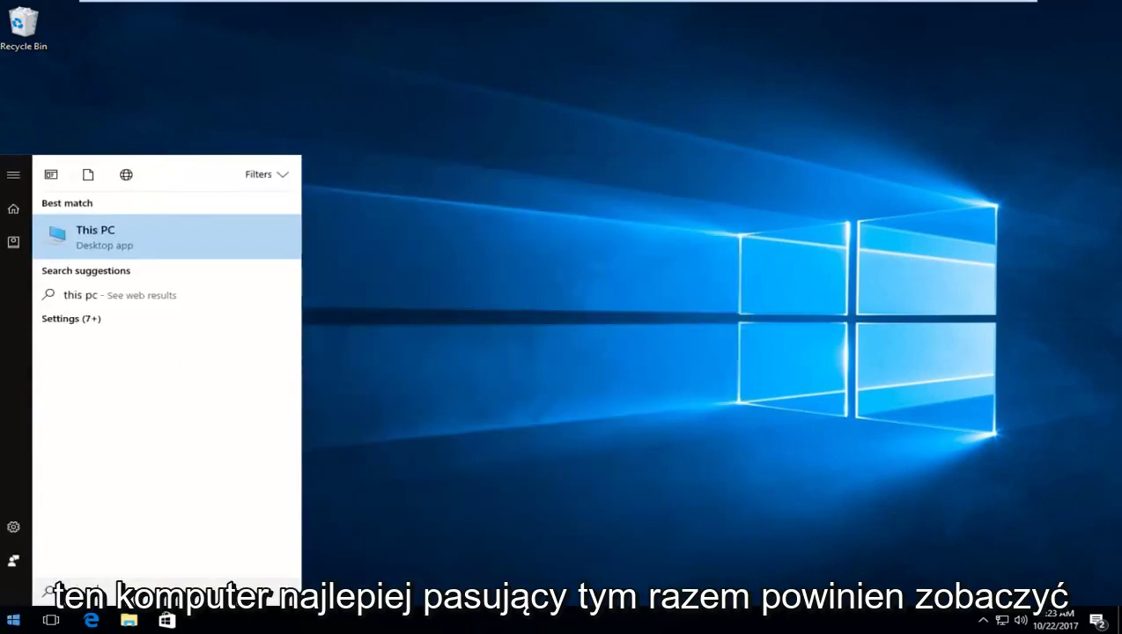
click(95, 247)
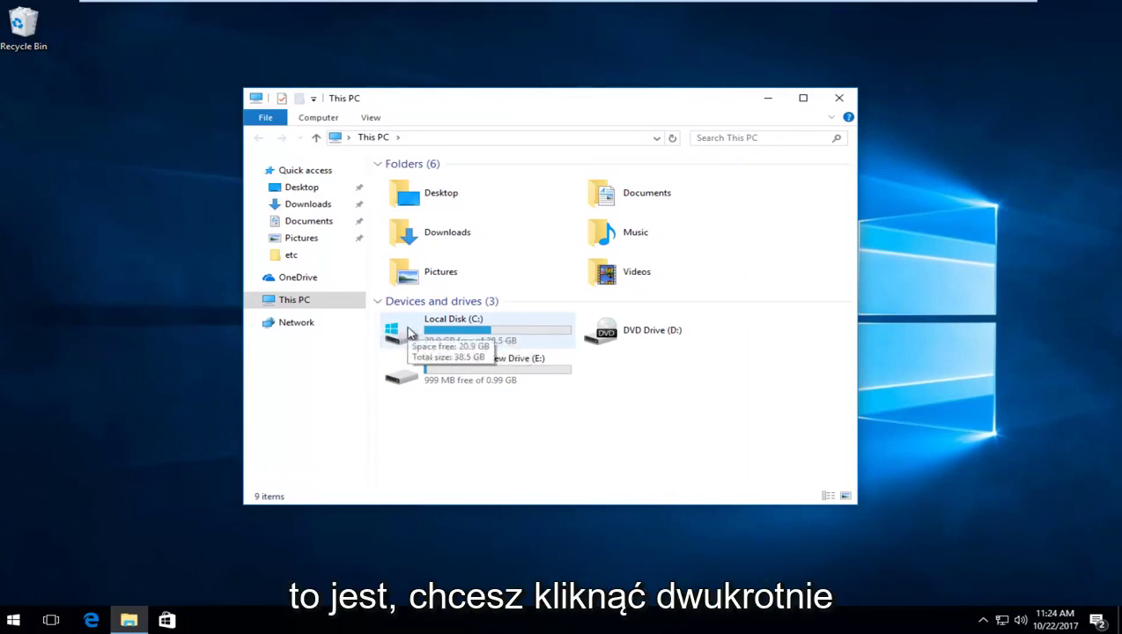
- Browse from Local Disk (C:) through Windows into the System32 folder
double_click(408, 332)
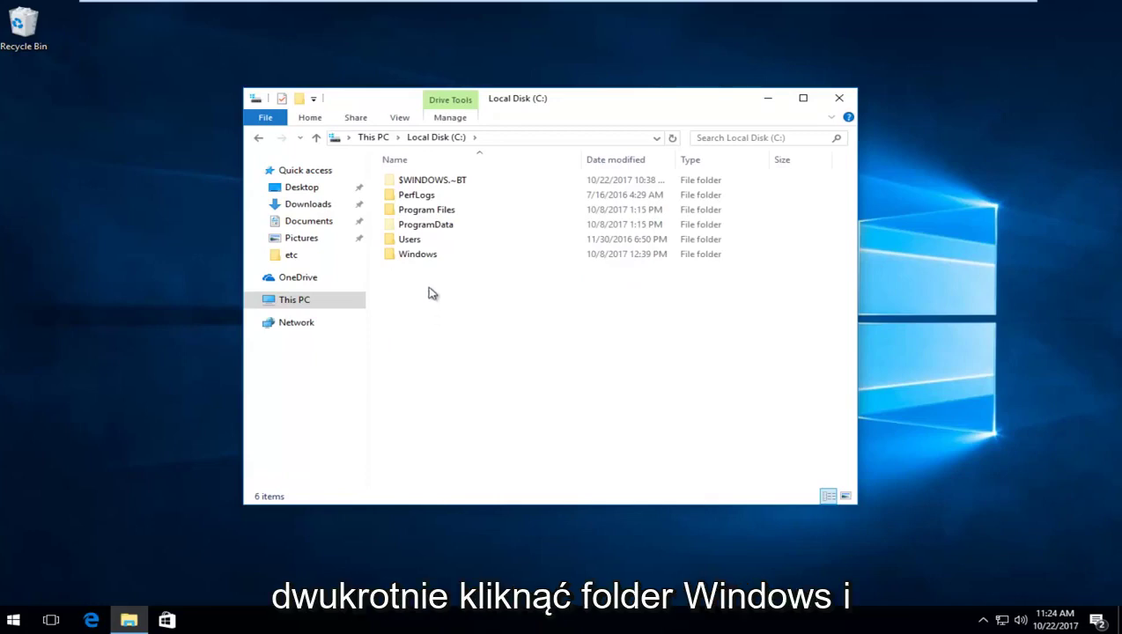
double_click(418, 256)
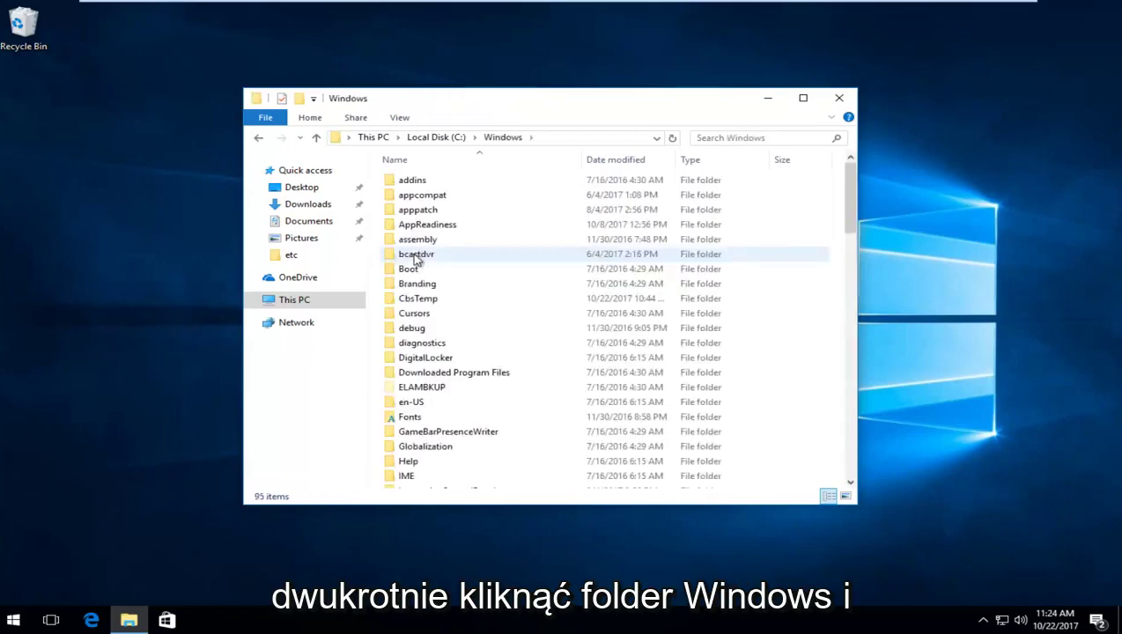
drag(850, 205, 865, 316)
scroll(511, 361, down, 3)
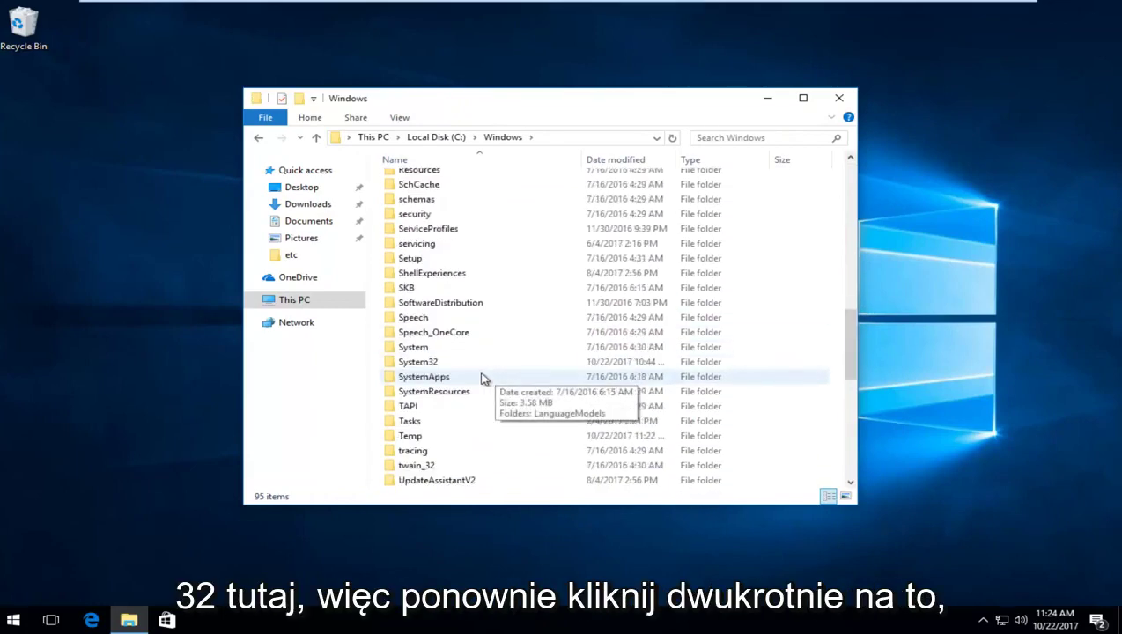
click(409, 364)
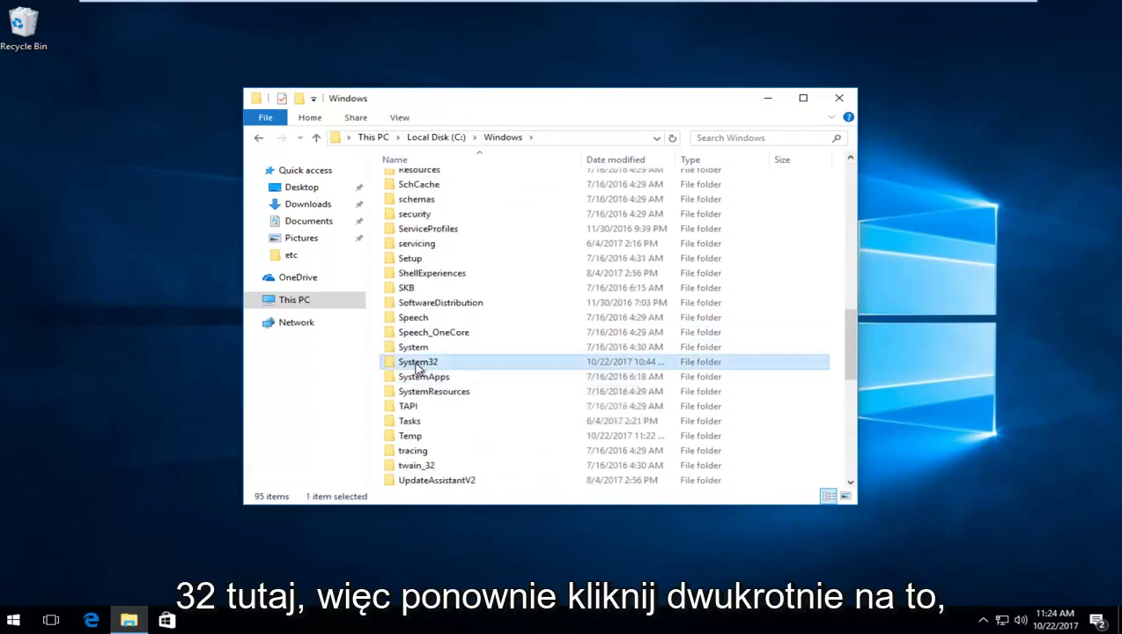
double_click(418, 365)
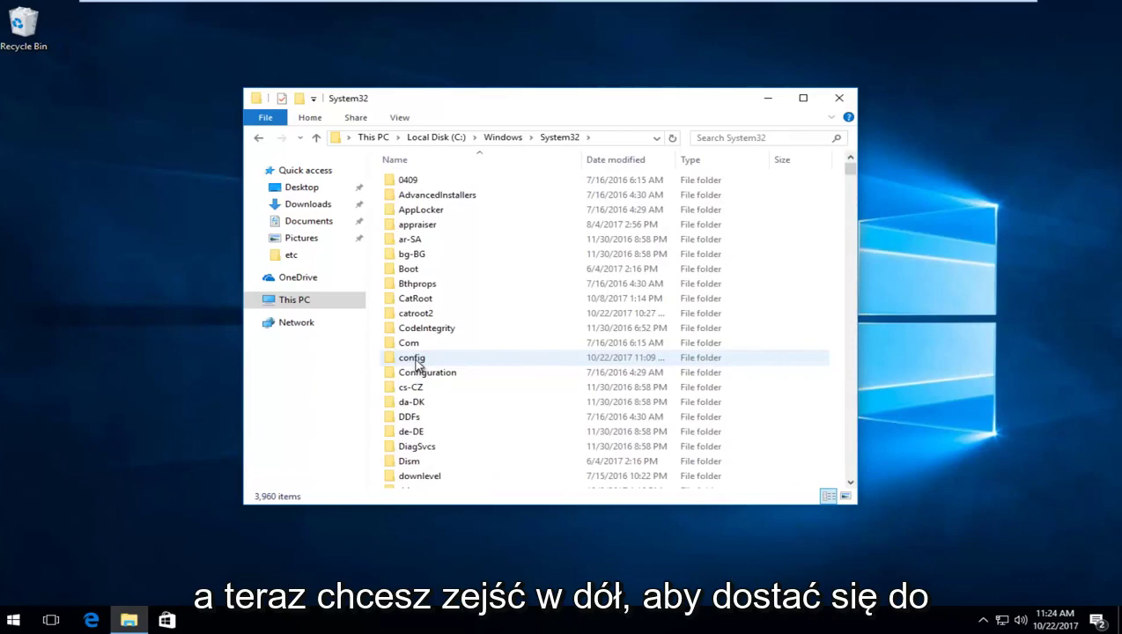
- Open drivers, then etc, and select the hosts file
drag(853, 170, 853, 176)
scroll(609, 318, up, 5)
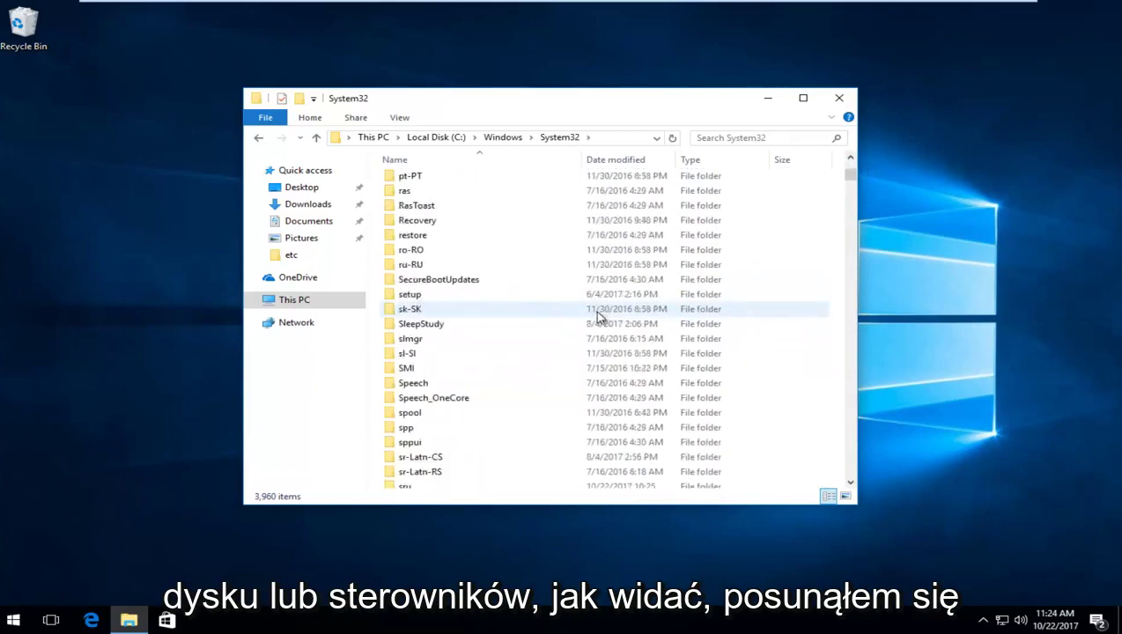
scroll(597, 315, up, 10)
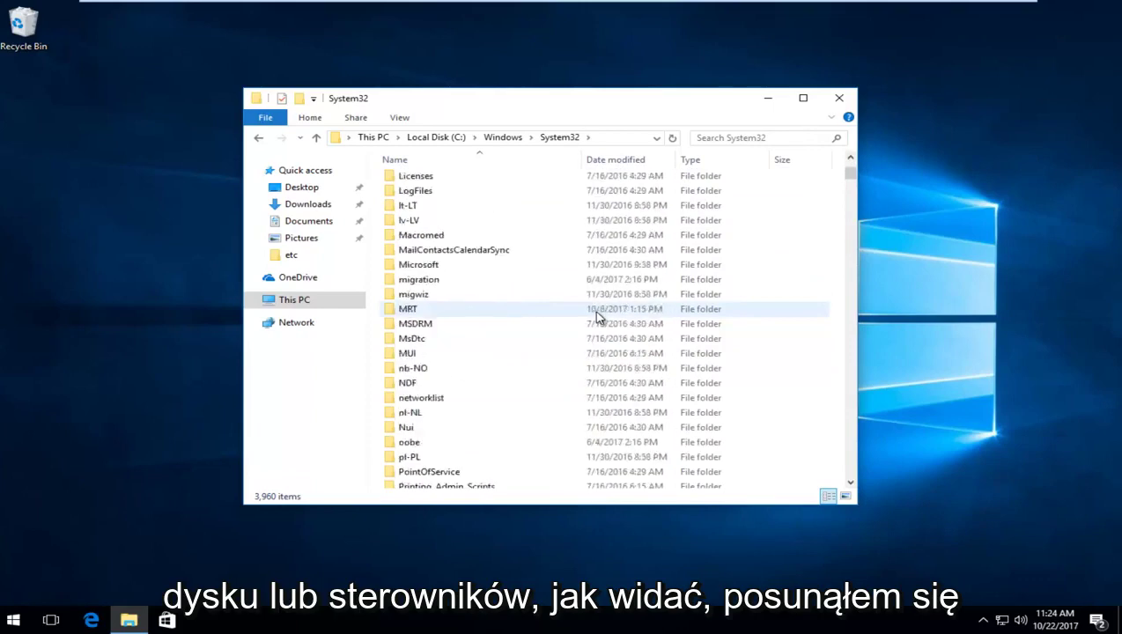
scroll(597, 315, up, 13)
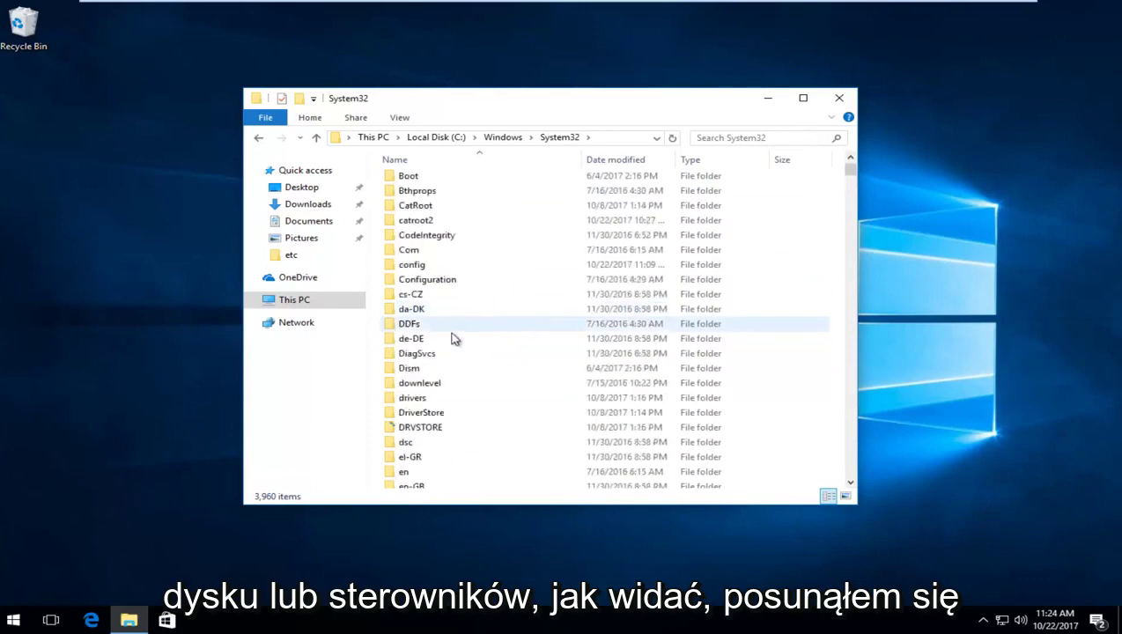
click(411, 402)
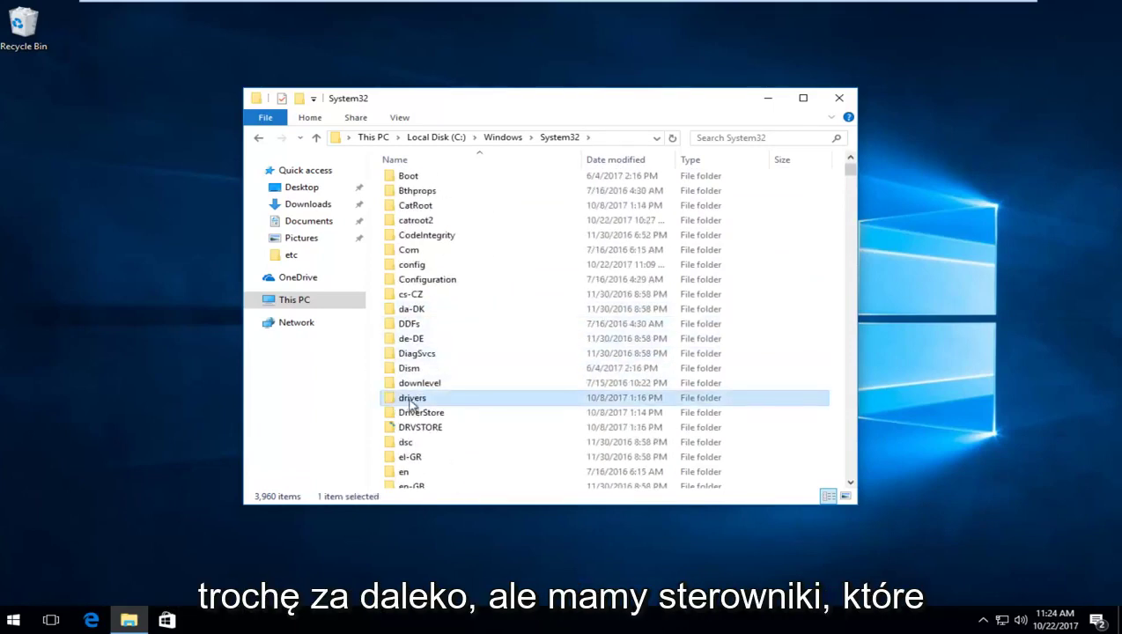
double_click(412, 399)
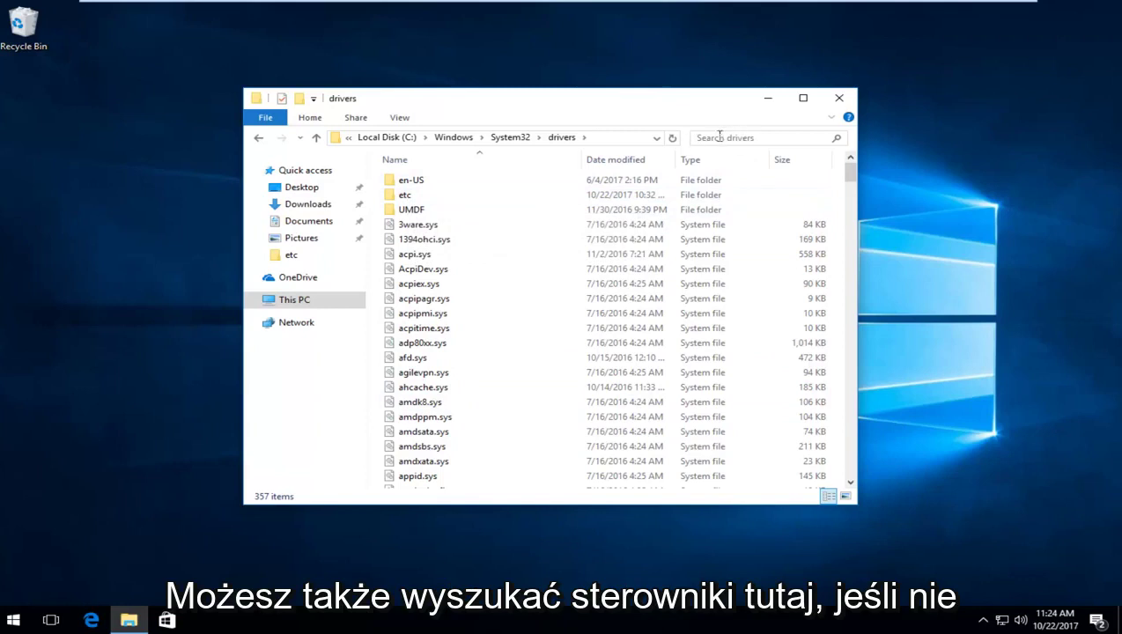
double_click(406, 195)
click(409, 183)
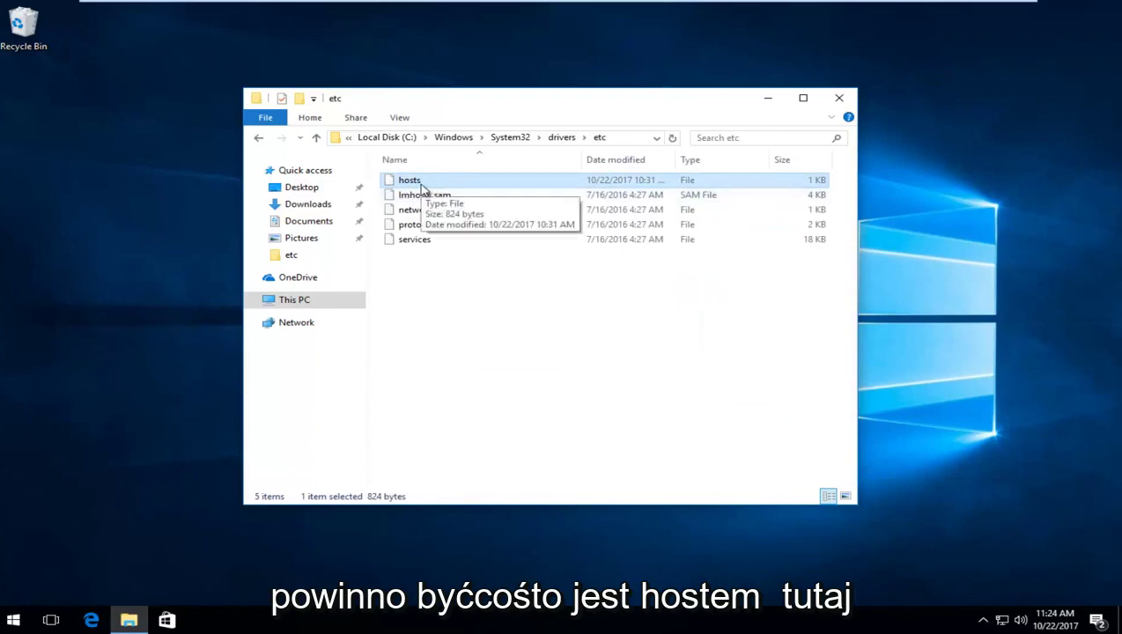
- Copy the hosts file and paste it onto the desktop
right_click(414, 183)
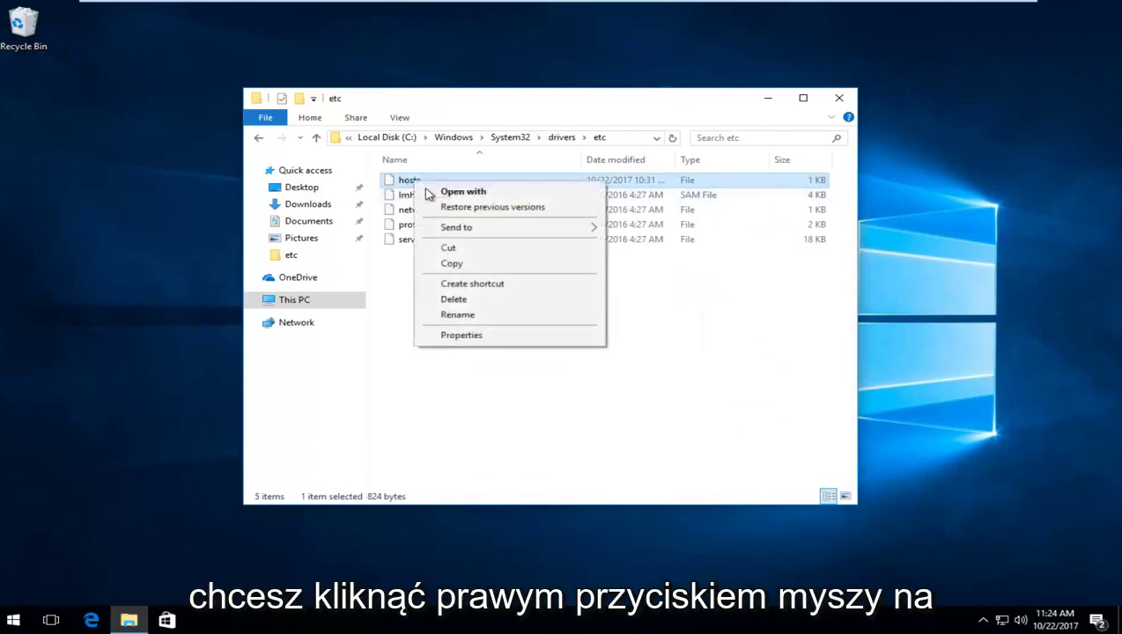
click(459, 266)
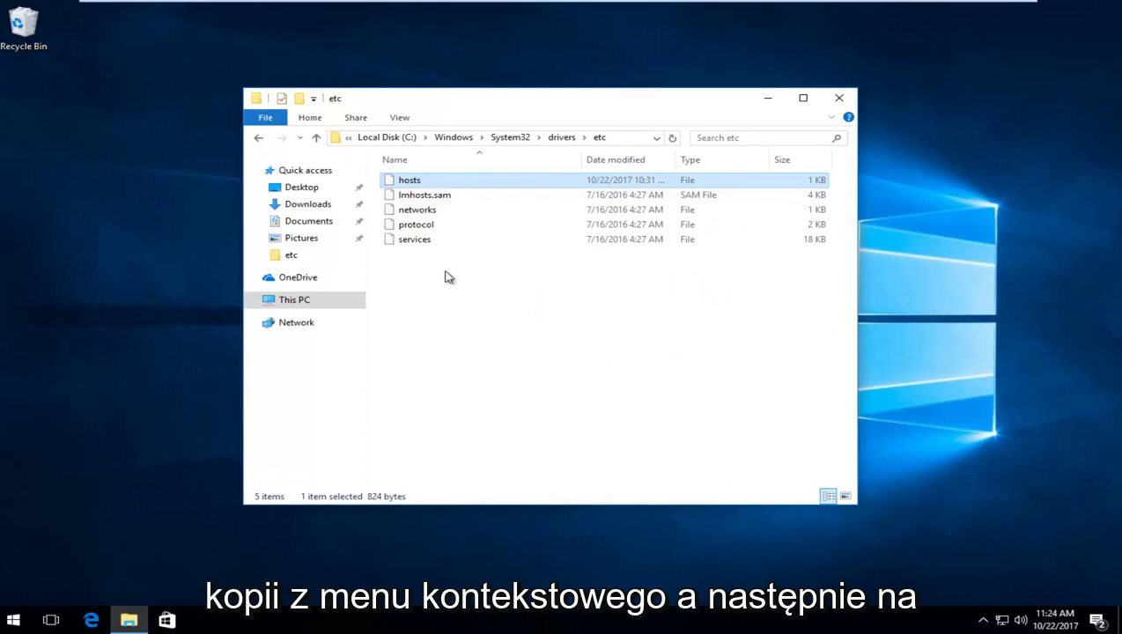
click(155, 207)
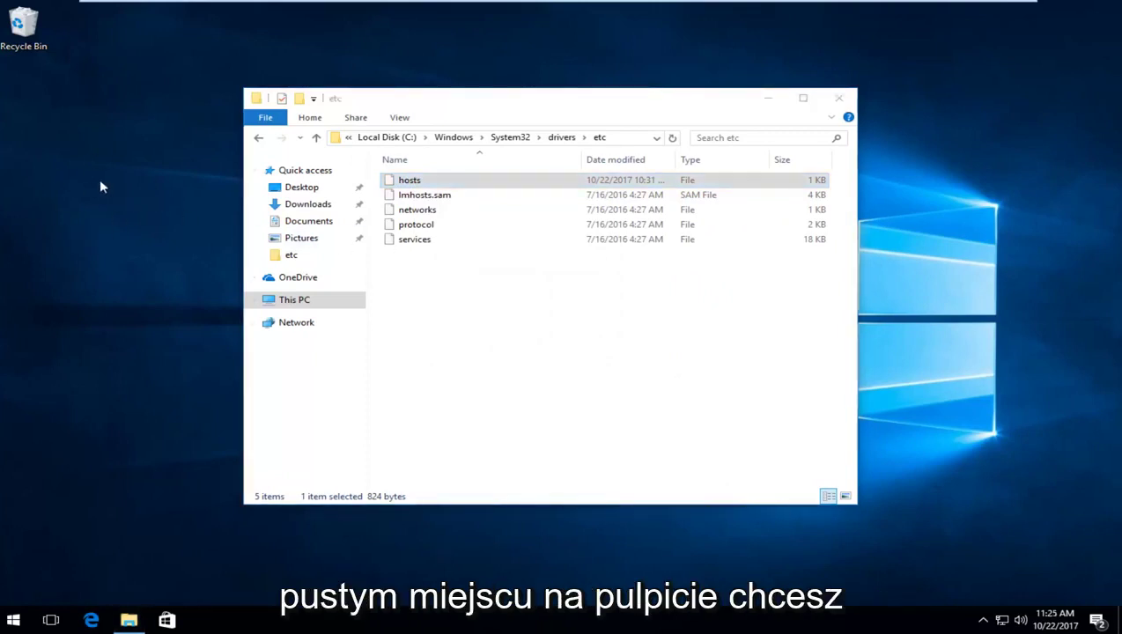
right_click(73, 124)
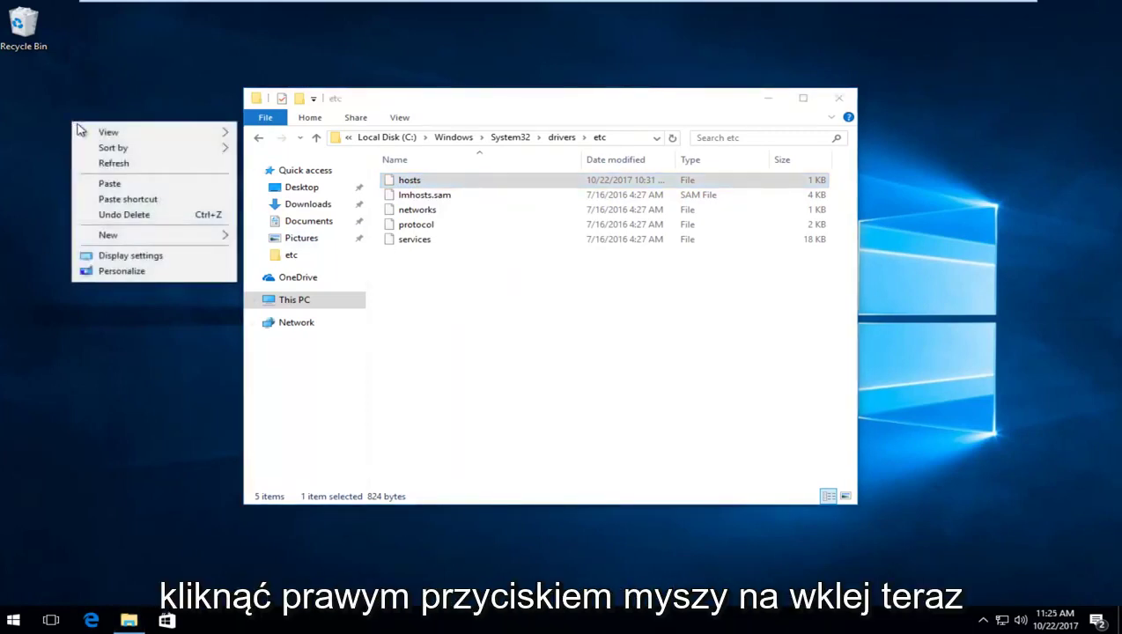
click(108, 184)
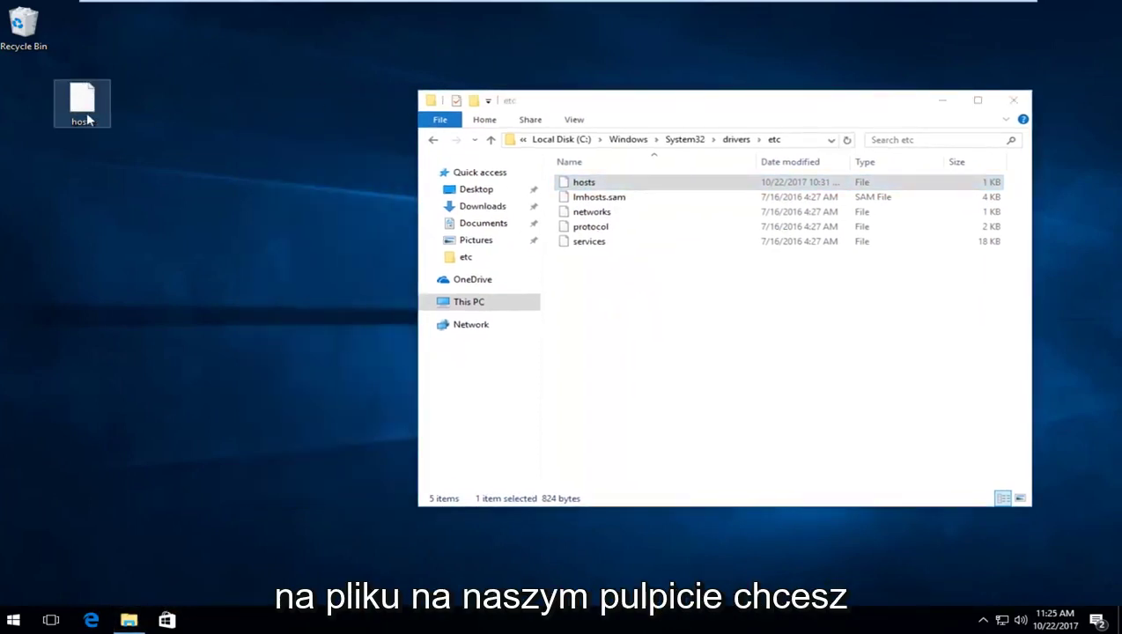
- Open the desktop copy of hosts with Notepad
double_click(84, 101)
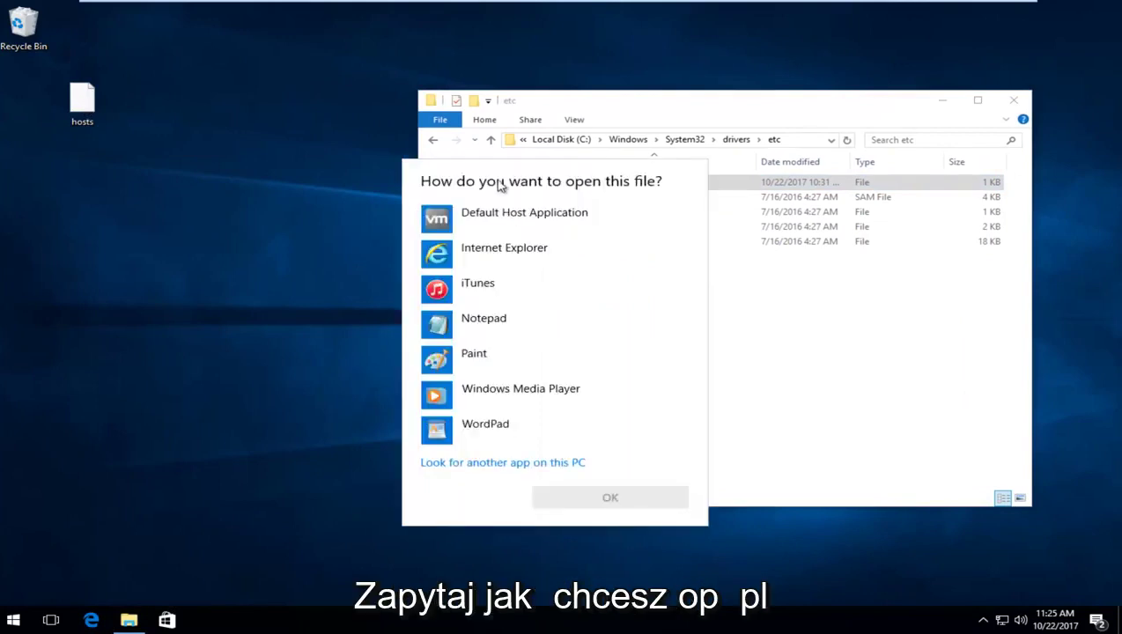
click(464, 326)
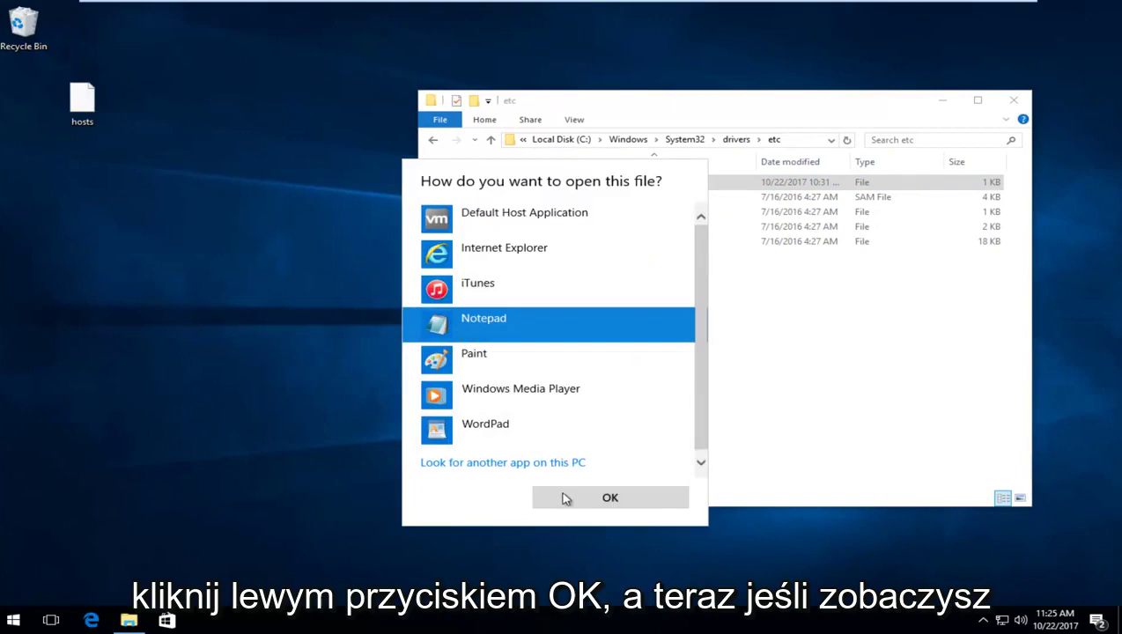
click(566, 497)
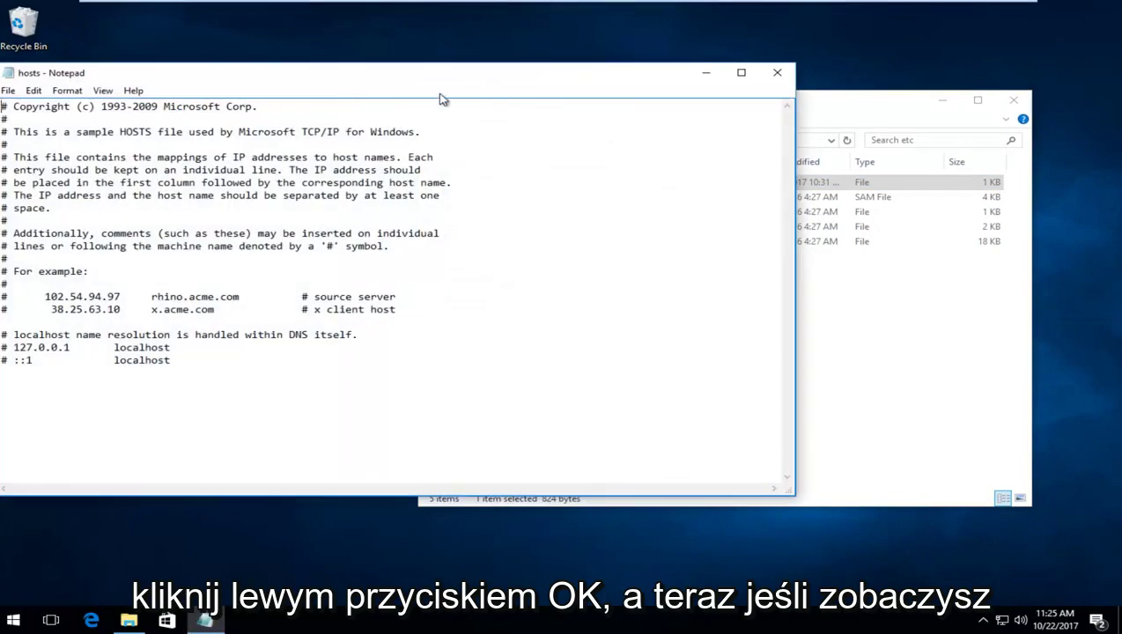
- Start a new line below the localhost entries and type the text 'ap'
drag(488, 88, 636, 97)
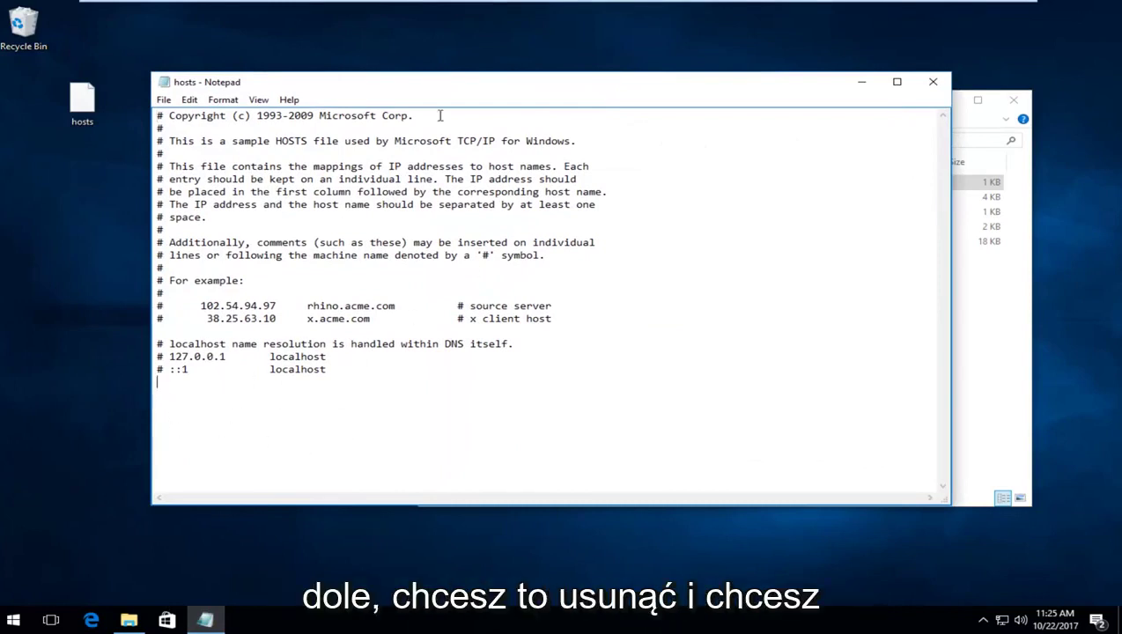
click(284, 448)
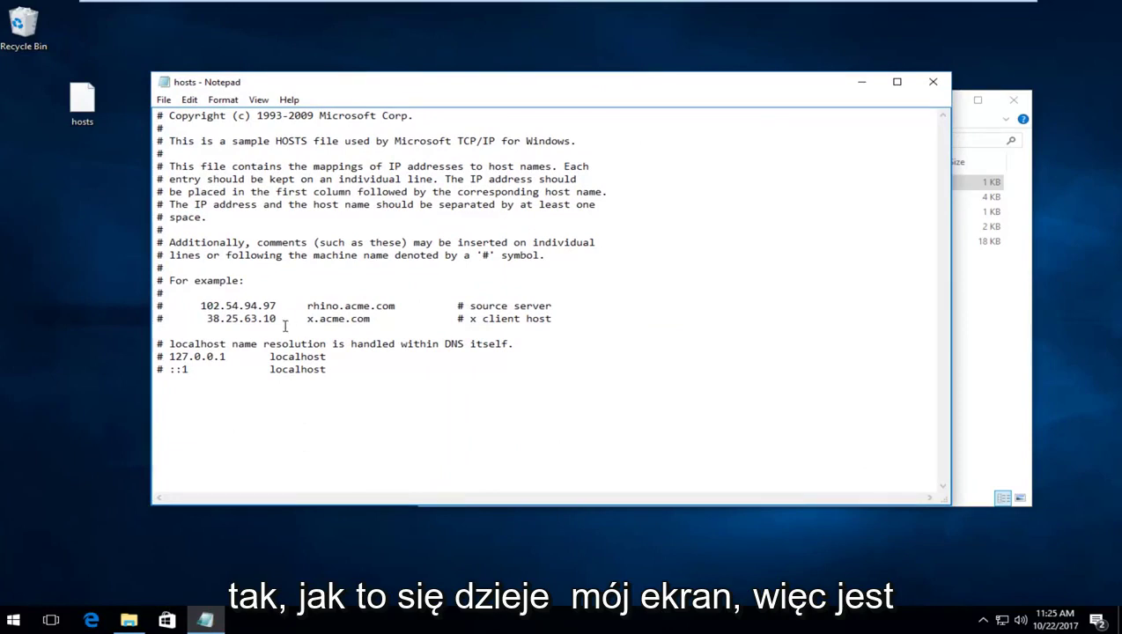
text(apple.)
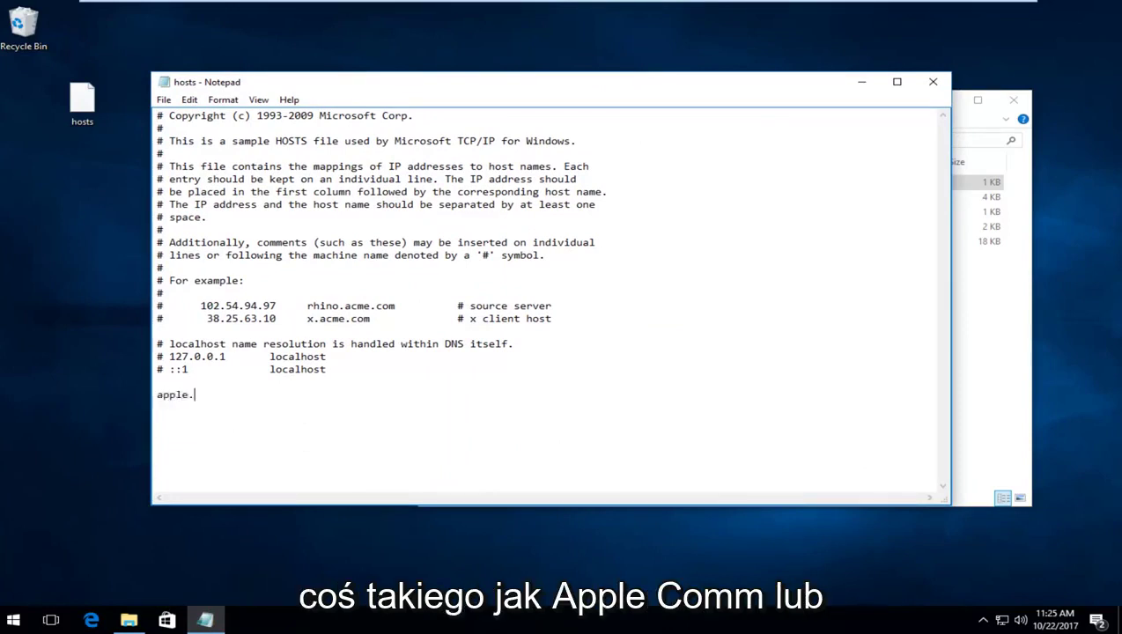
key(BackSpace)
key(BackSpace)
key(BackSpace)
key(BackSpace)
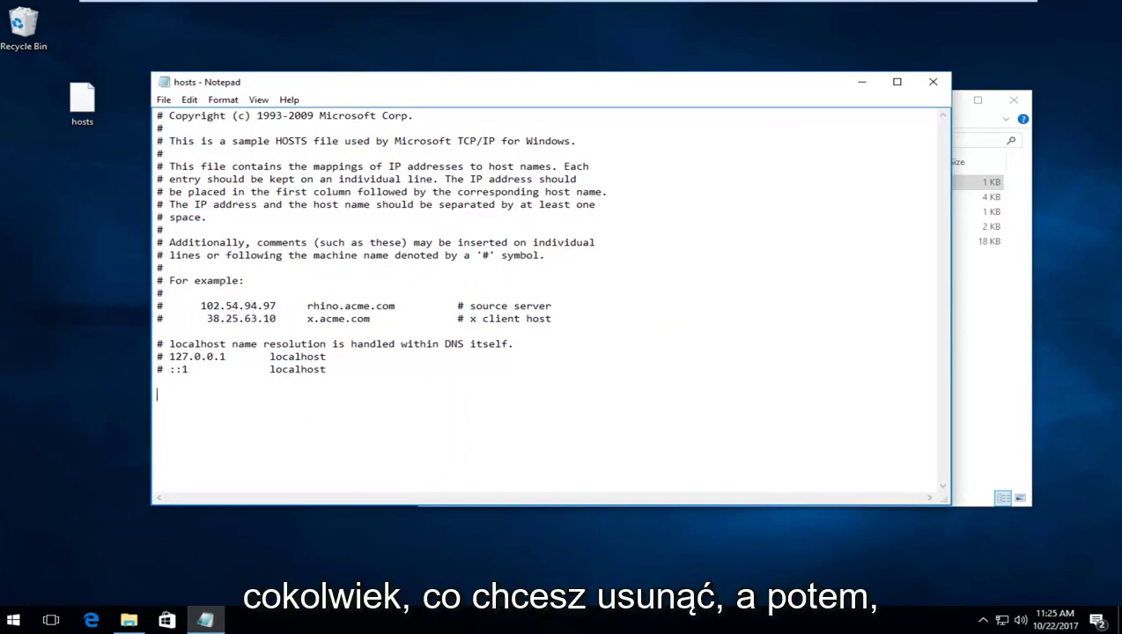
- Save the desktop hosts copy with File > Save and close Notepad
click(164, 99)
click(185, 146)
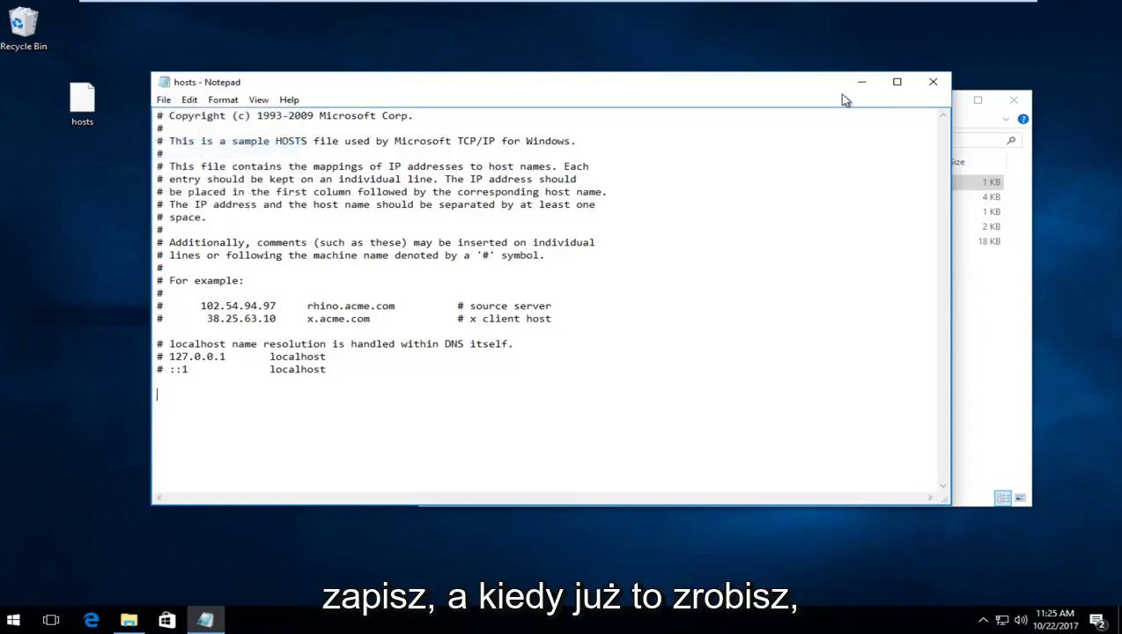
click(933, 81)
click(195, 133)
- Drag the desktop hosts into etc, replace the original, and grant administrator permission
click(77, 106)
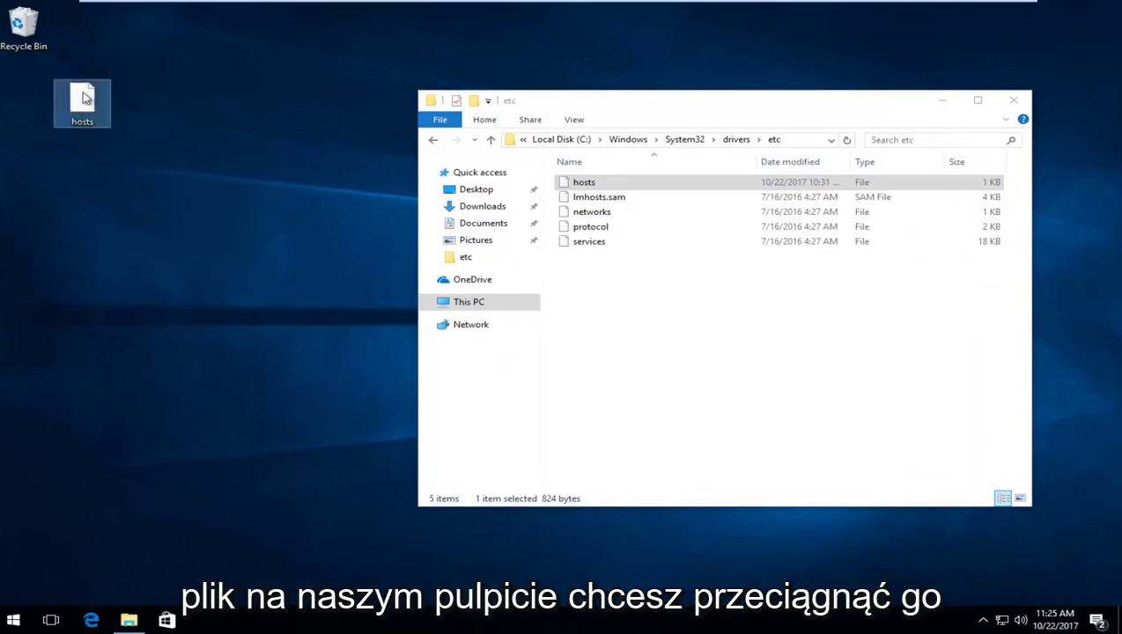
drag(87, 103, 628, 278)
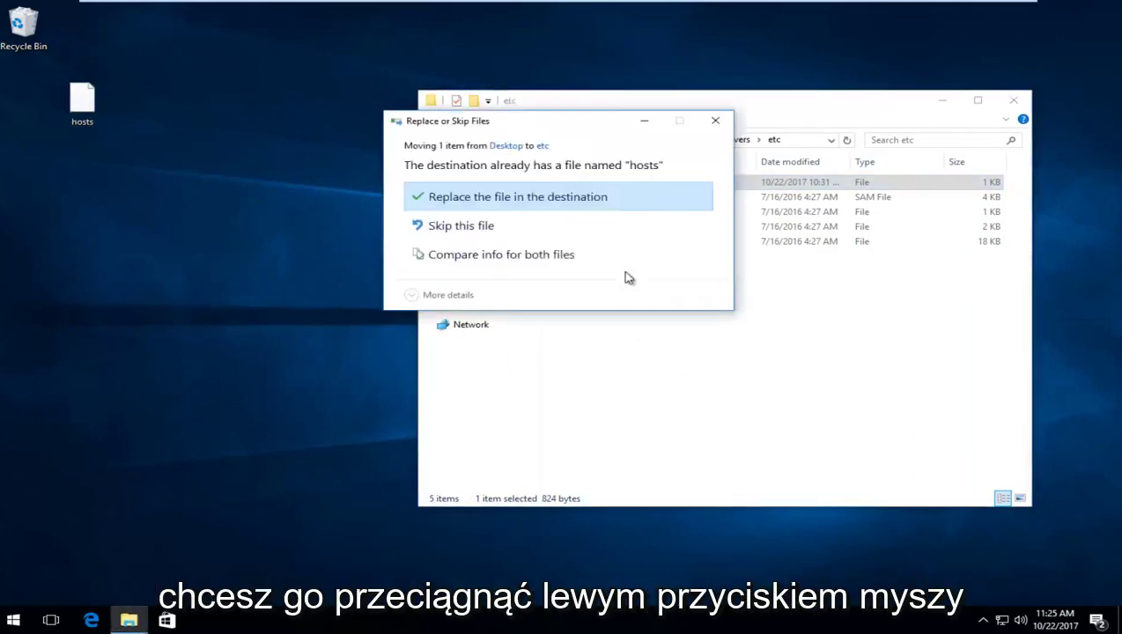
click(459, 197)
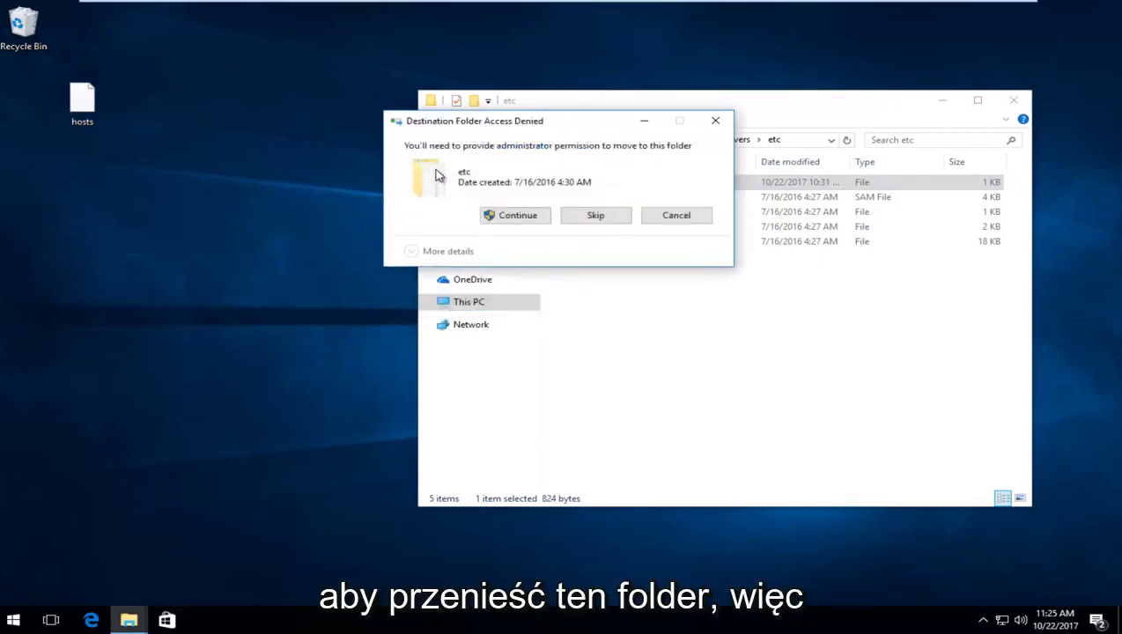
click(517, 217)
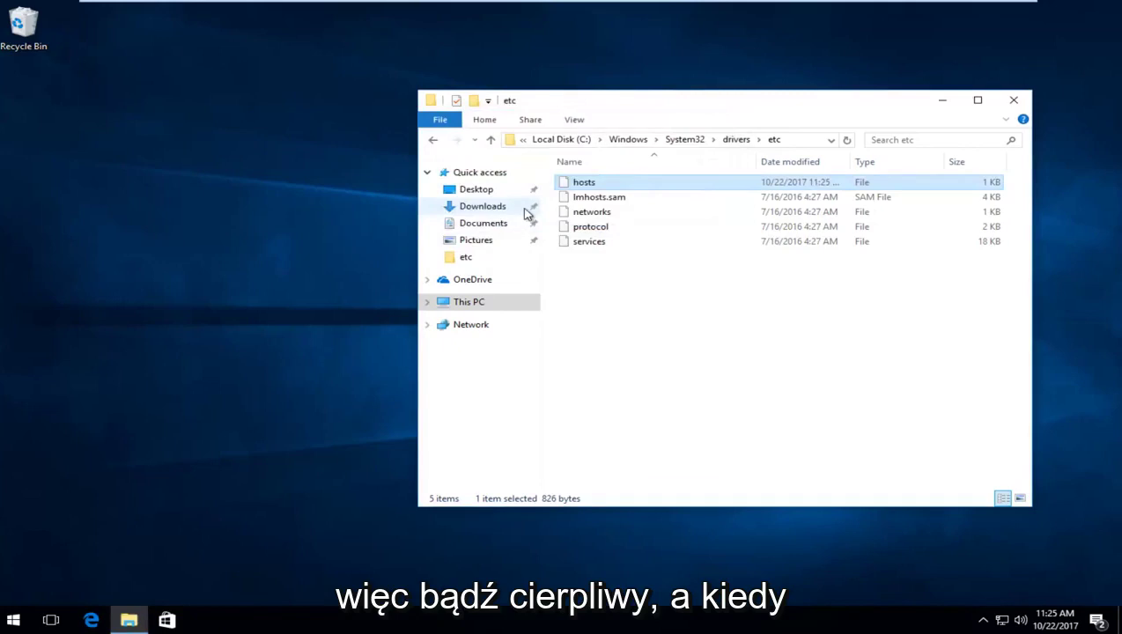
drag(764, 107, 640, 103)
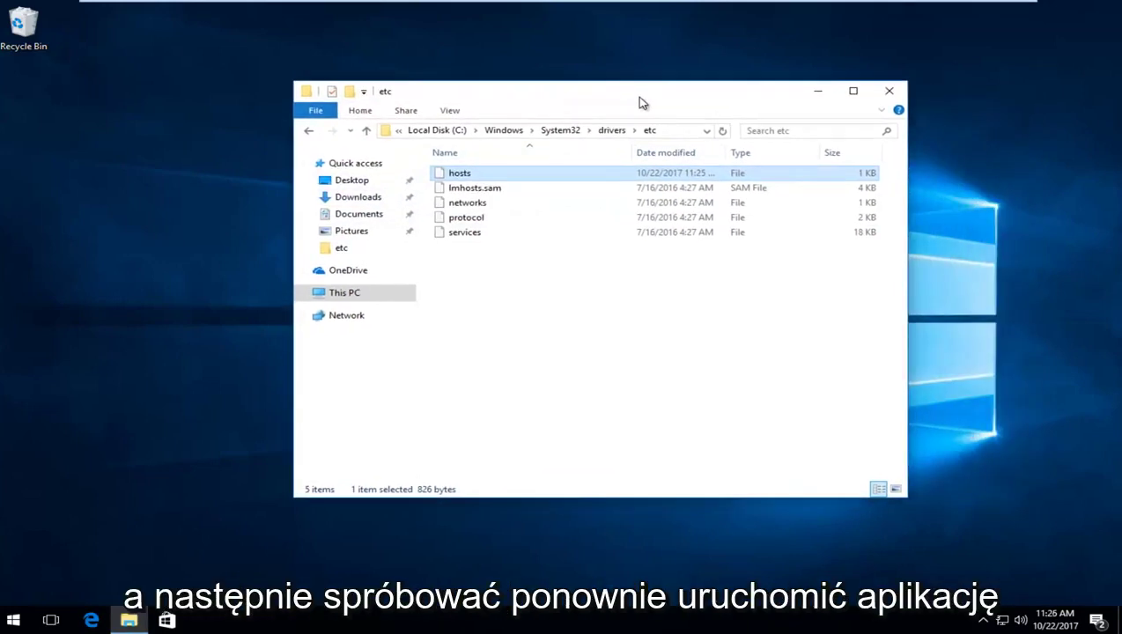